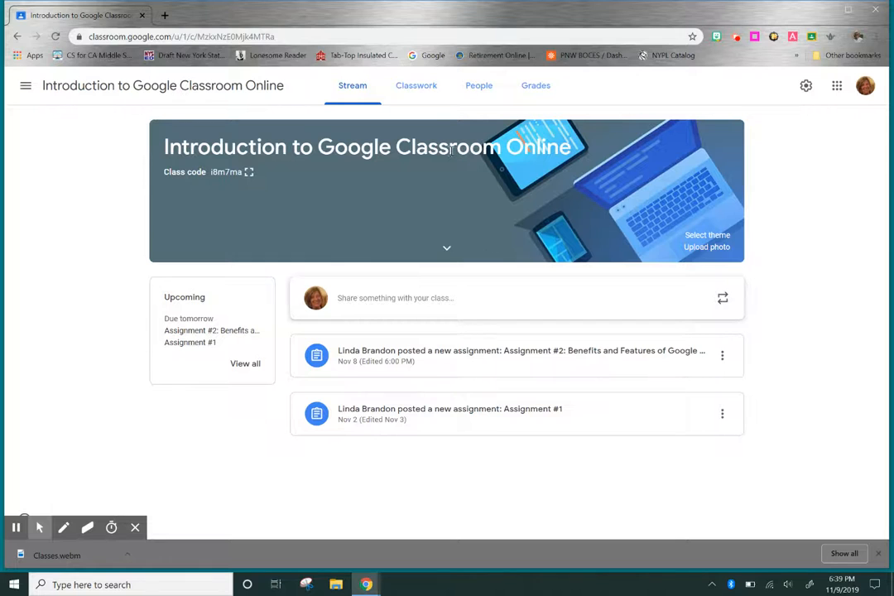
In the class's Classwork, move Assignment #2 down so it sits below Assignment #1.
{"action": "left_click", "coordinate": [417, 87]}
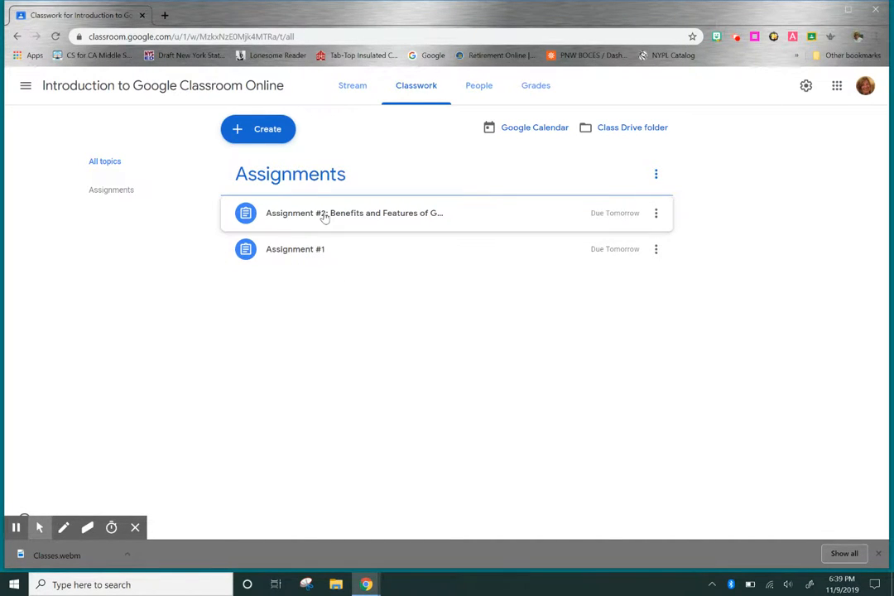
{"action": "left_click", "coordinate": [656, 214]}
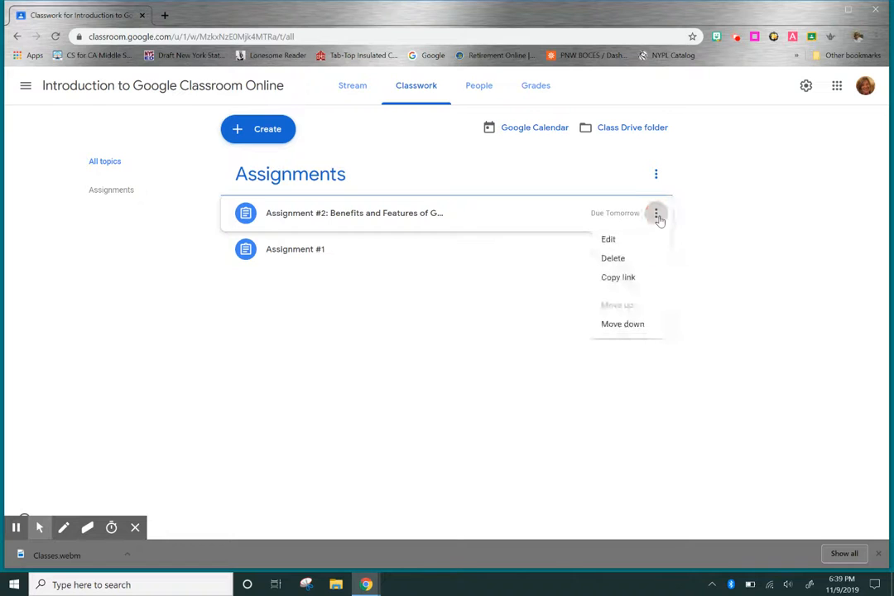
{"action": "left_click", "coordinate": [656, 326]}
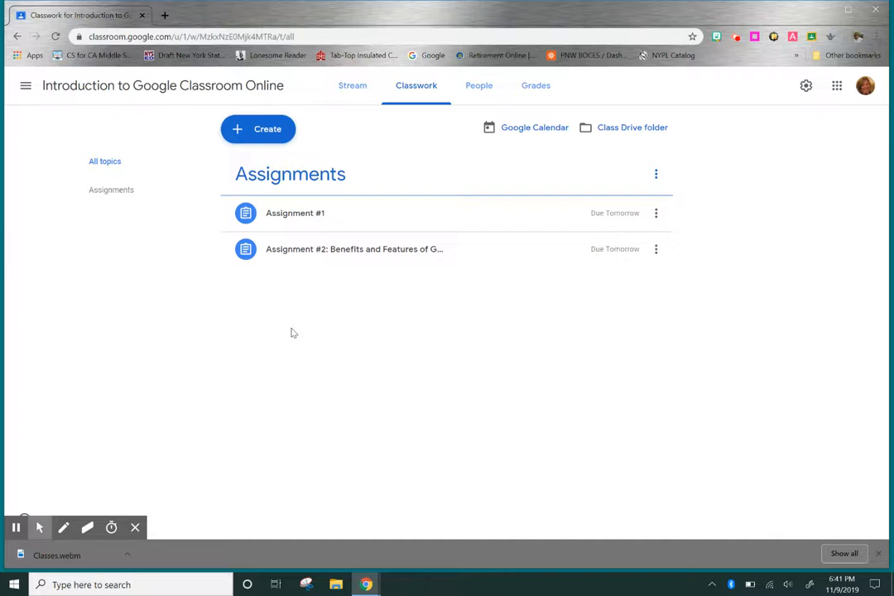
In a new browser tab, search for ditchthattextbook and open the site's Google in the Classroom page.
{"action": "left_click", "coordinate": [165, 15]}
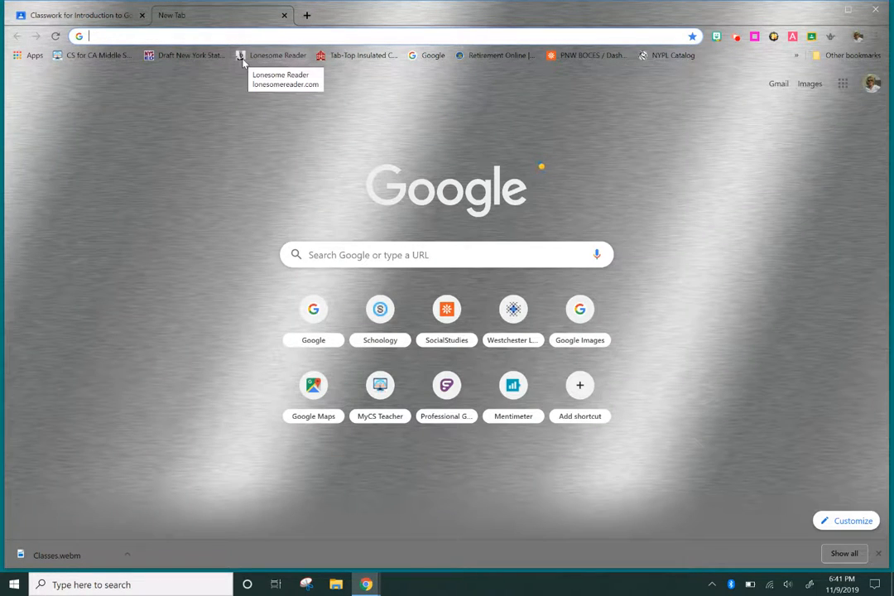
{"action": "type", "text": "dit"}
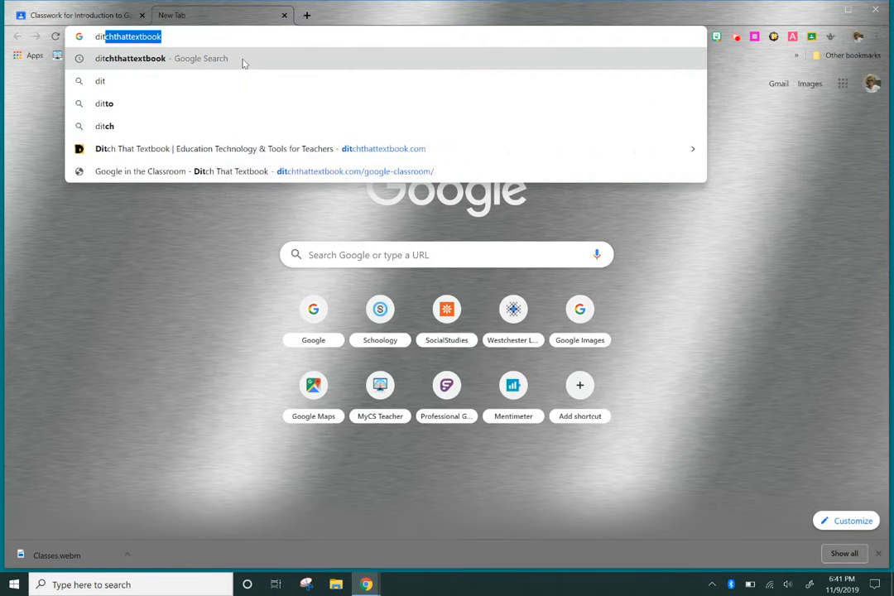
{"action": "key", "text": "Return"}
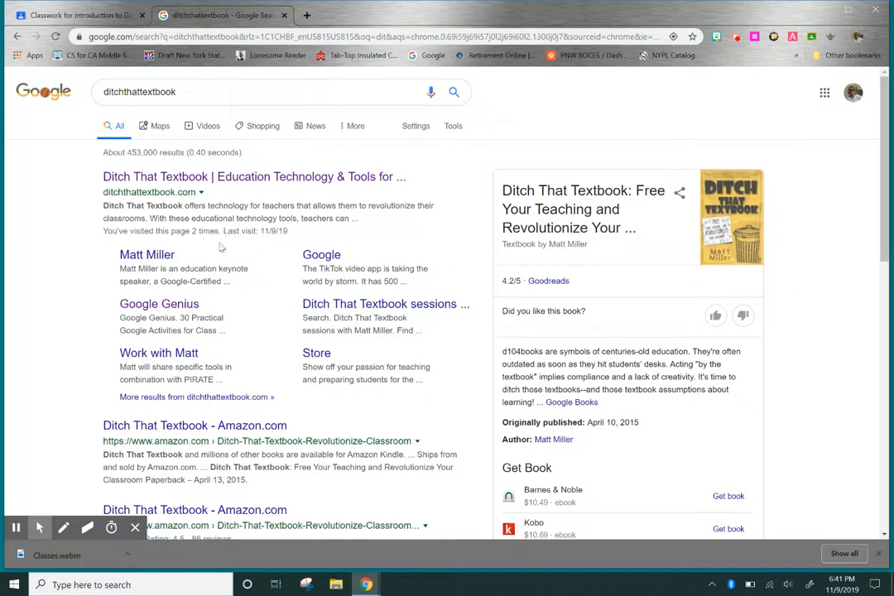
{"action": "left_click", "coordinate": [154, 181]}
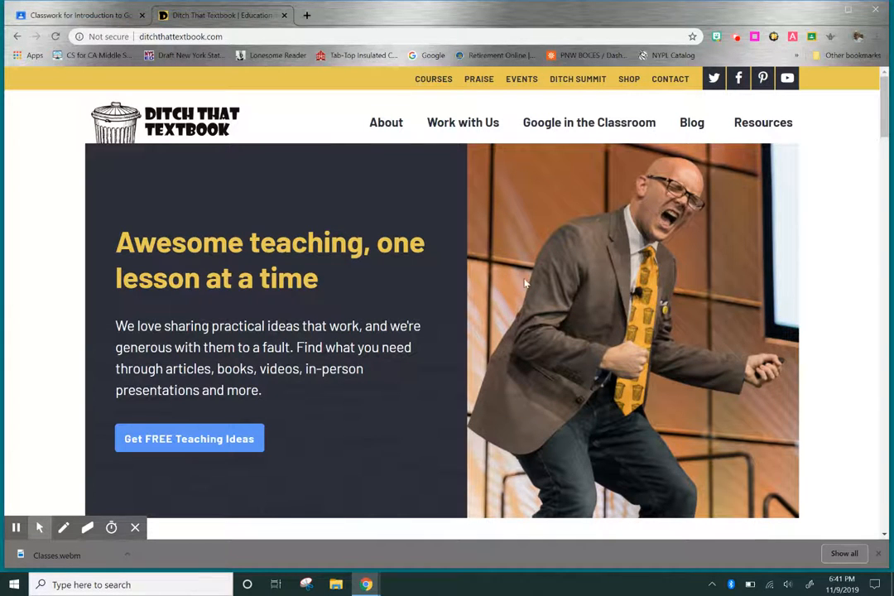
{"action": "left_click", "coordinate": [591, 126]}
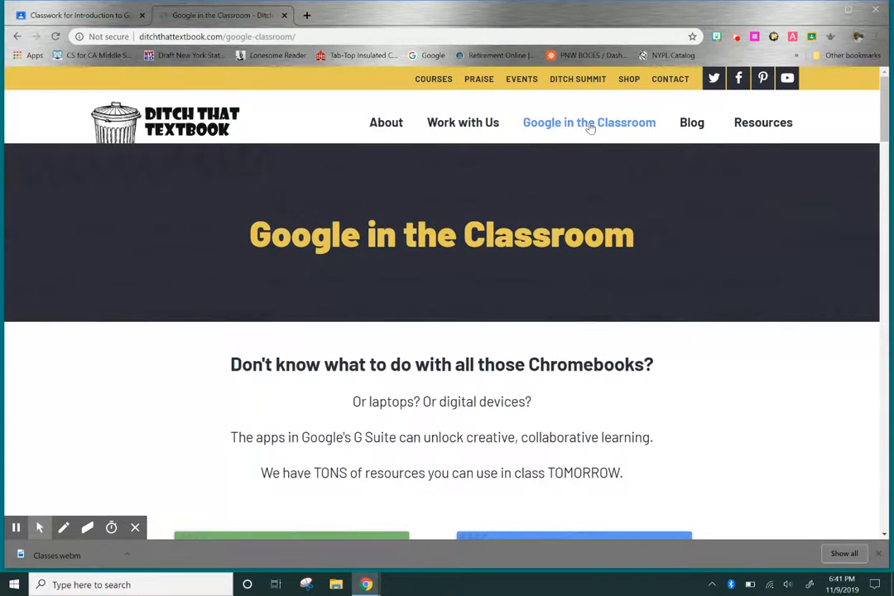
Look through the Google resources offered on the Google in the Classroom page.
{"action": "scroll", "coordinate": [652, 285], "scroll_direction": "down", "scroll_amount": 8}
{"action": "scroll", "coordinate": [658, 287], "scroll_direction": "up", "scroll_amount": 4}
{"action": "scroll", "coordinate": [659, 287], "scroll_direction": "up", "scroll_amount": 4}
{"action": "scroll", "coordinate": [658, 286], "scroll_direction": "down", "scroll_amount": 12}
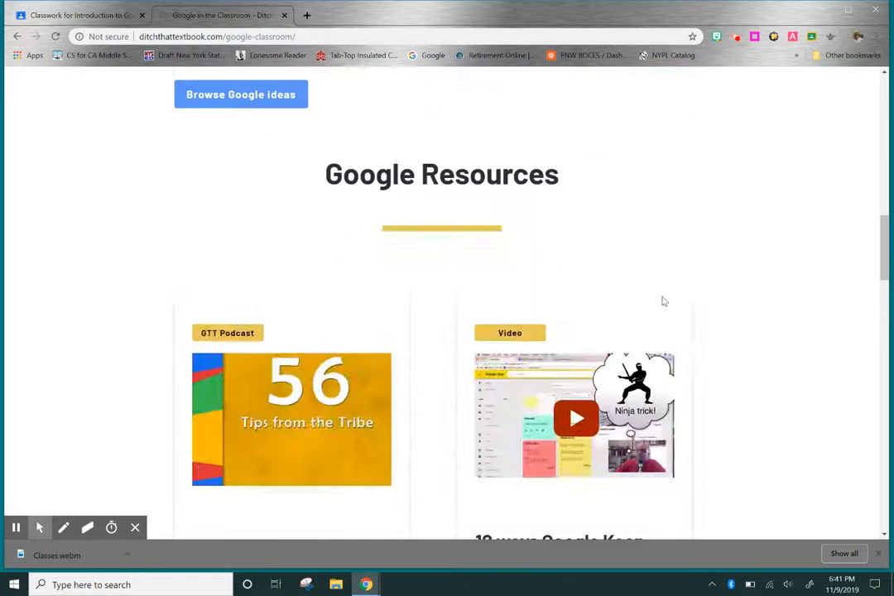
{"action": "scroll", "coordinate": [662, 308], "scroll_direction": "down", "scroll_amount": 7}
{"action": "scroll", "coordinate": [654, 302], "scroll_direction": "up", "scroll_amount": 4}
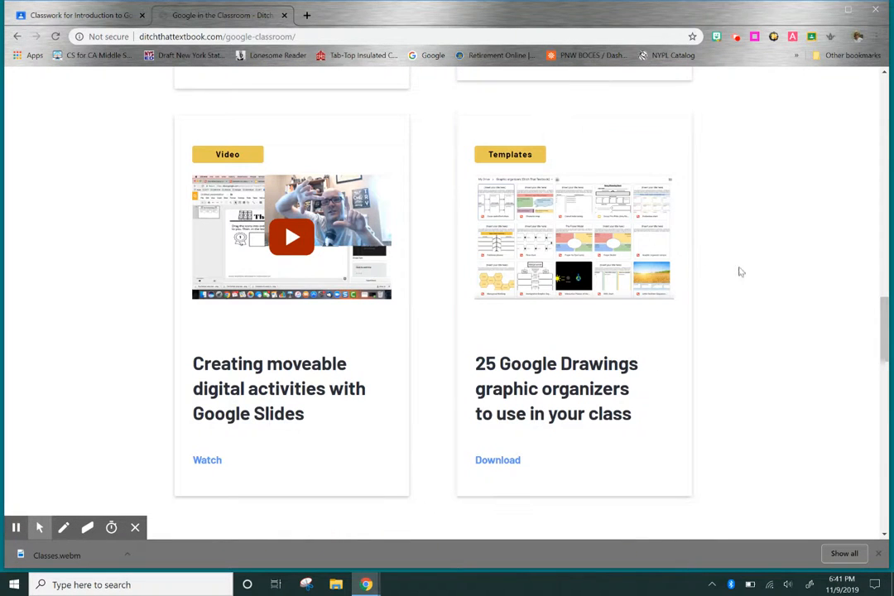
{"action": "scroll", "coordinate": [882, 339], "scroll_direction": "up", "scroll_amount": 15}
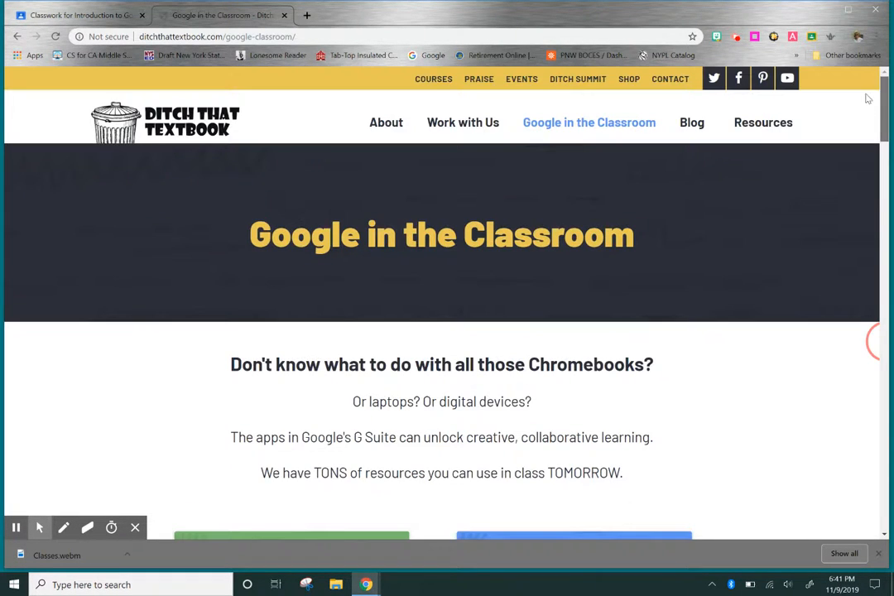
Copy the web address of the Google in the Classroom page.
{"action": "left_click", "coordinate": [217, 36]}
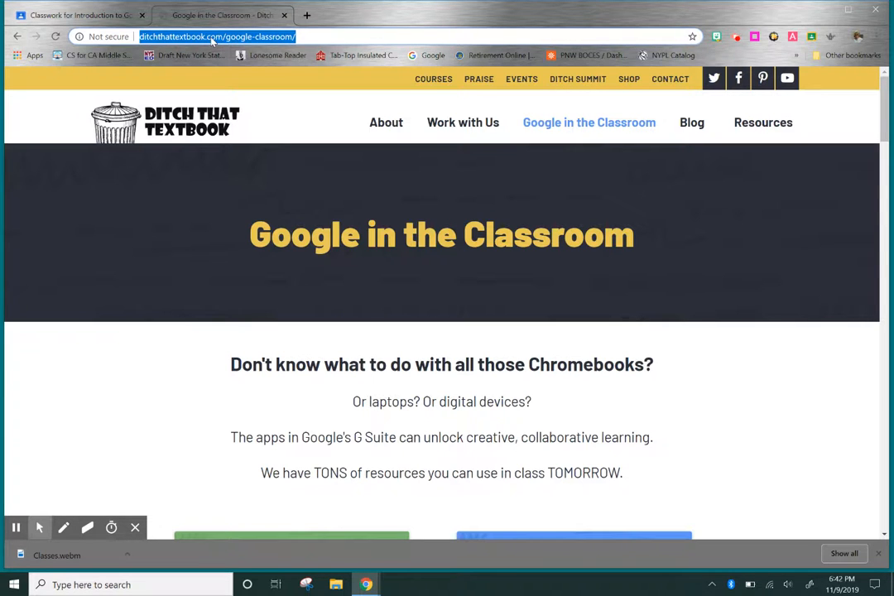
{"action": "right_click", "coordinate": [212, 38]}
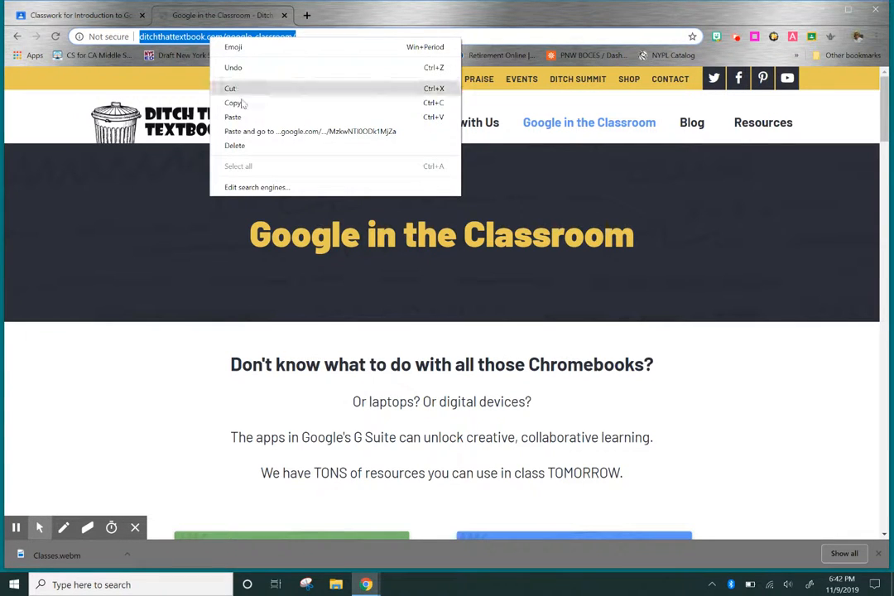
{"action": "left_click", "coordinate": [243, 101]}
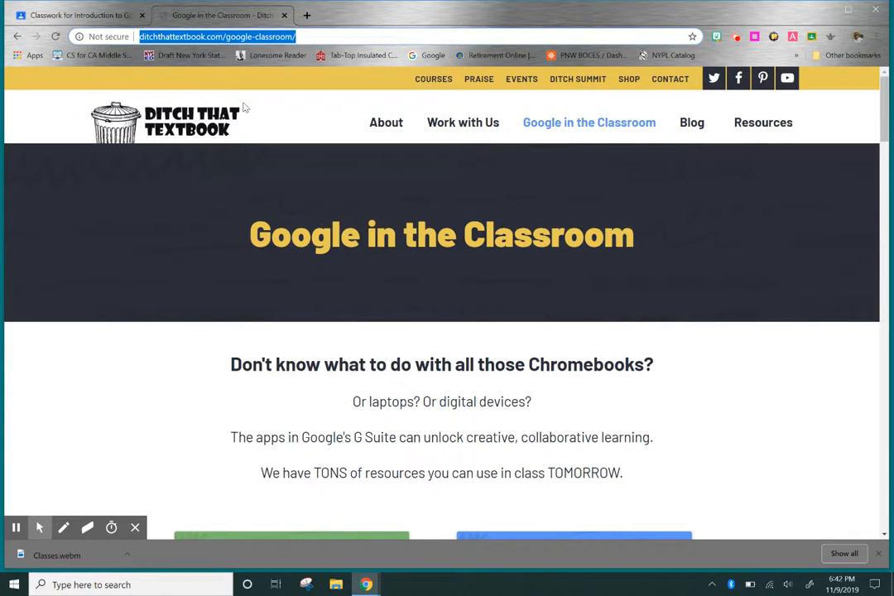
Back in Google Classroom, create a new material titled "Ditch That Textbook Website".
{"action": "left_click", "coordinate": [74, 15]}
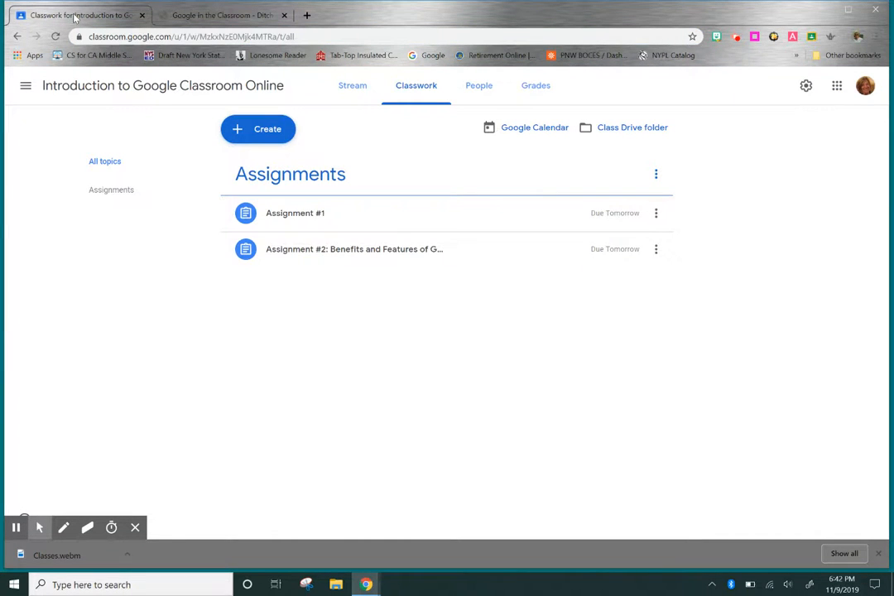
{"action": "left_click", "coordinate": [258, 131]}
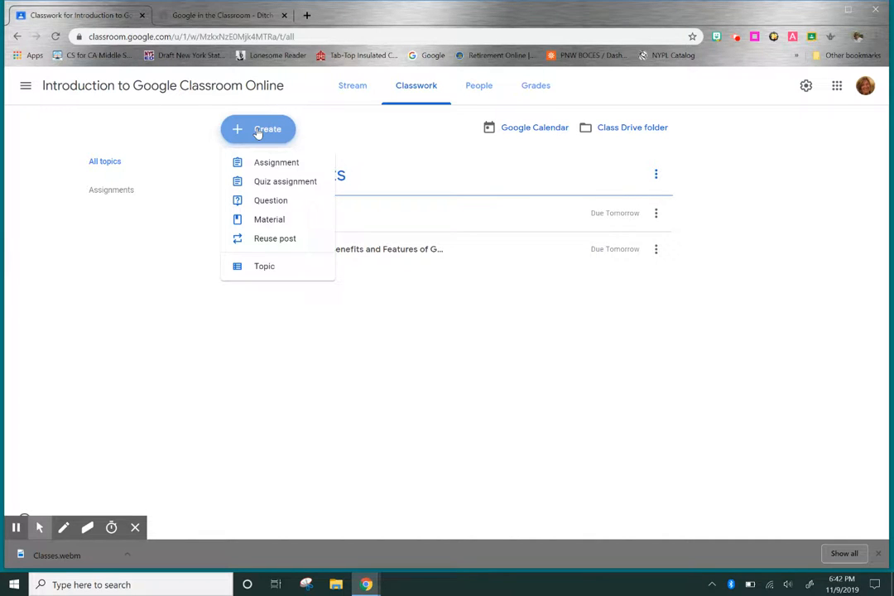
{"action": "left_click", "coordinate": [268, 221]}
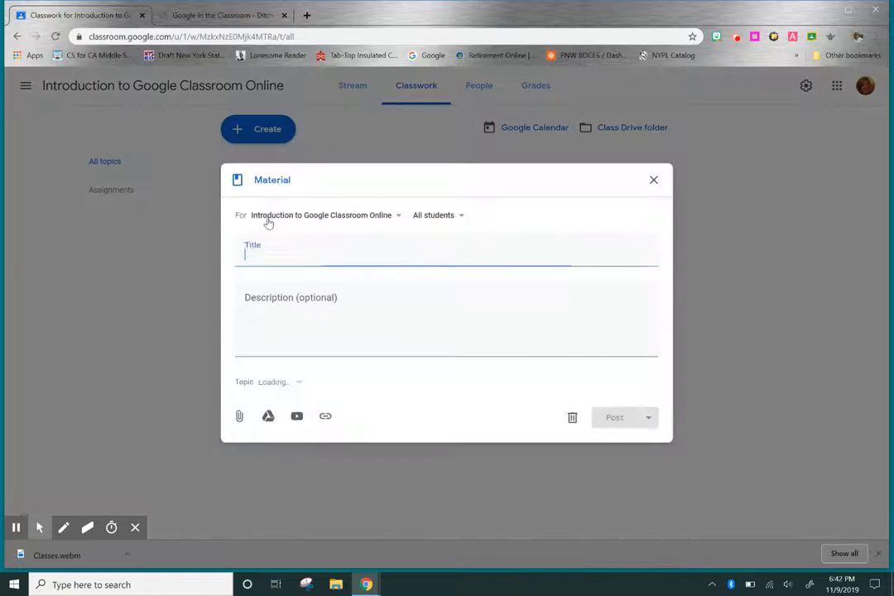
{"action": "type", "text": "Dit"}
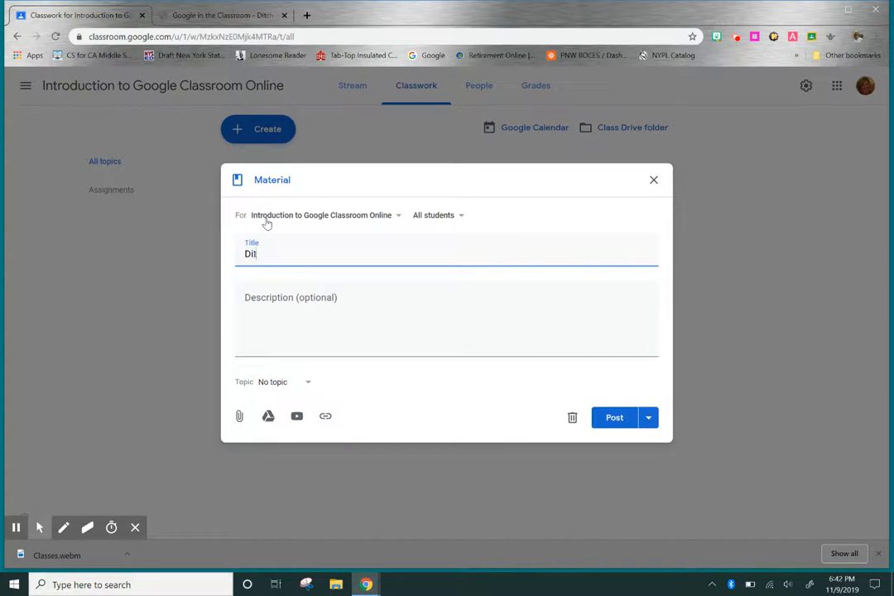
{"action": "type", "text": "ch That Textbook Website"}
Describe the material as "Fabulous resource for technology integraton" and file it under a new topic named Resources.
{"action": "left_click", "coordinate": [257, 294]}
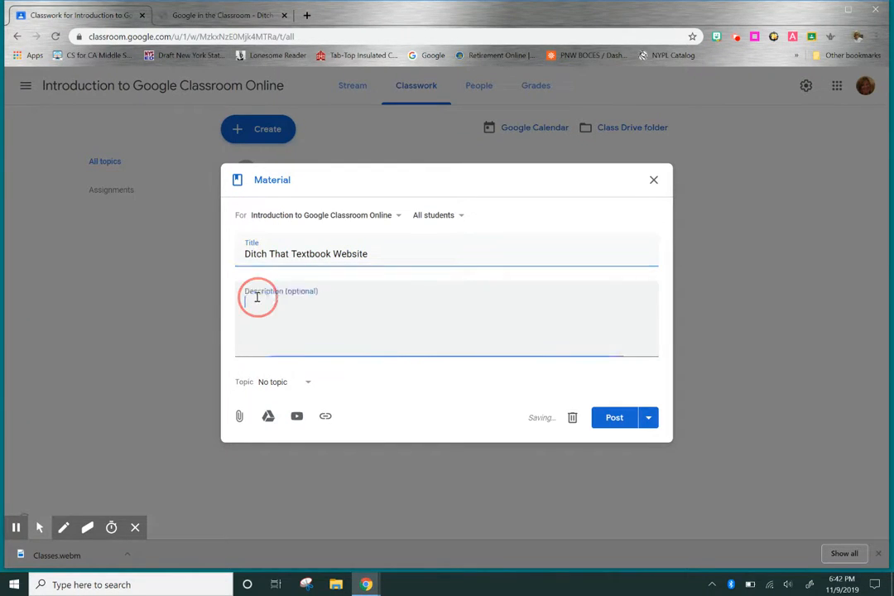
{"action": "type", "text": "Fabulou"}
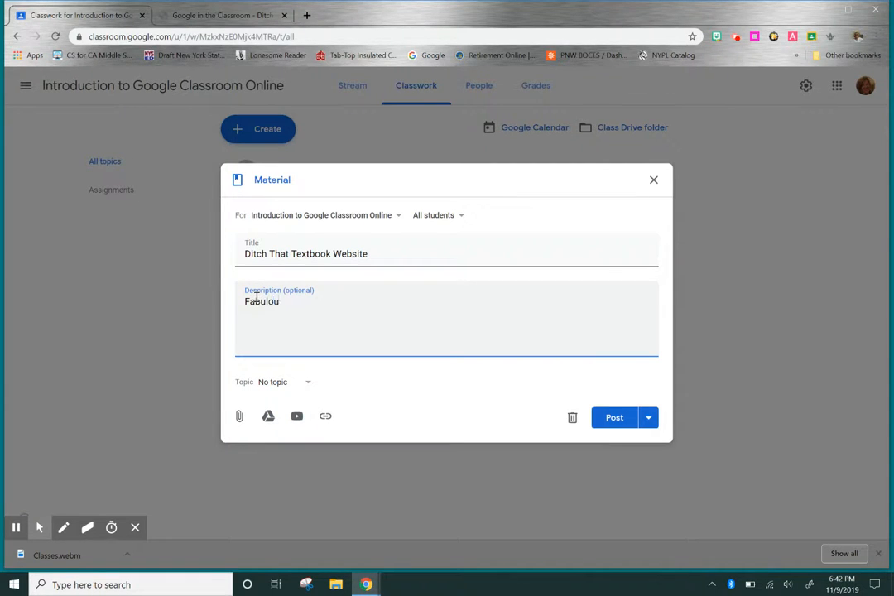
{"action": "type", "text": "s resource for technology integraton"}
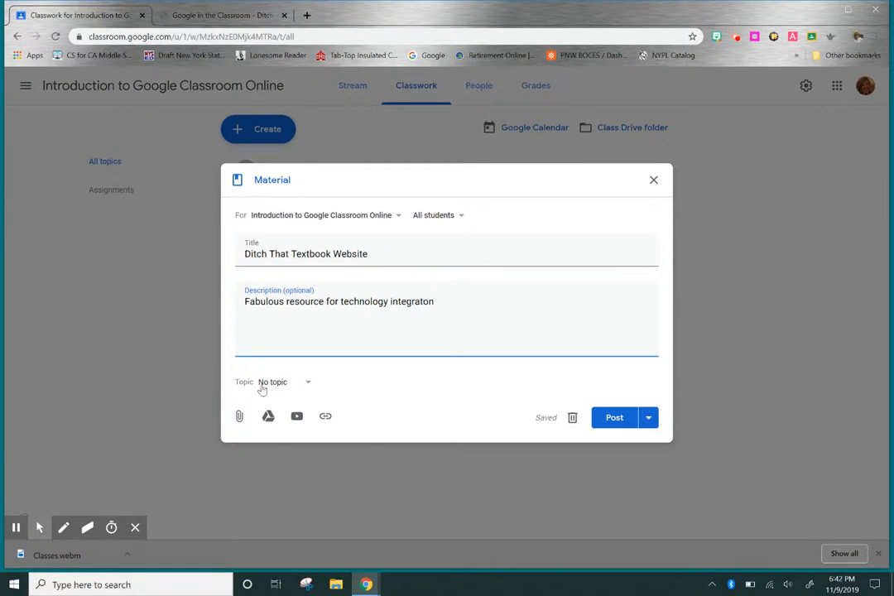
{"action": "left_click", "coordinate": [309, 384]}
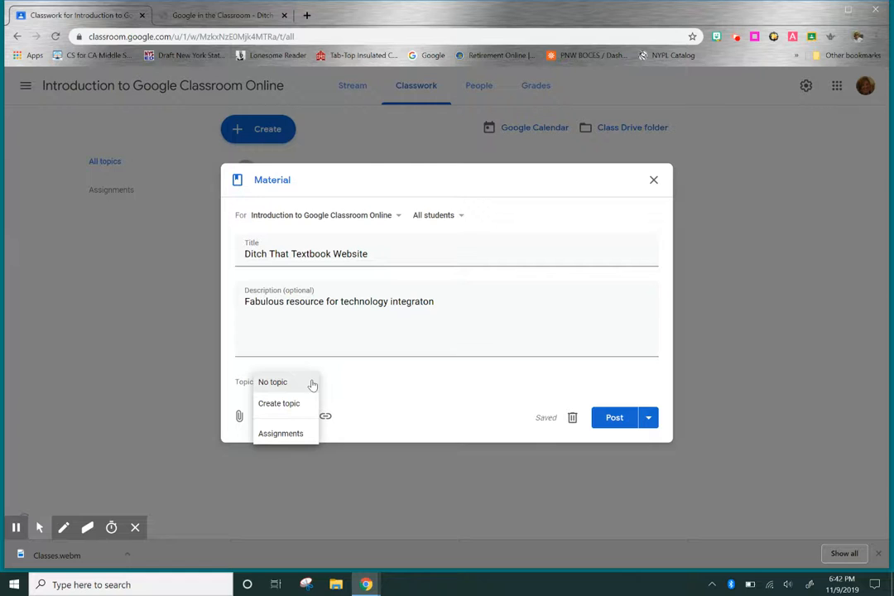
{"action": "left_click", "coordinate": [273, 403]}
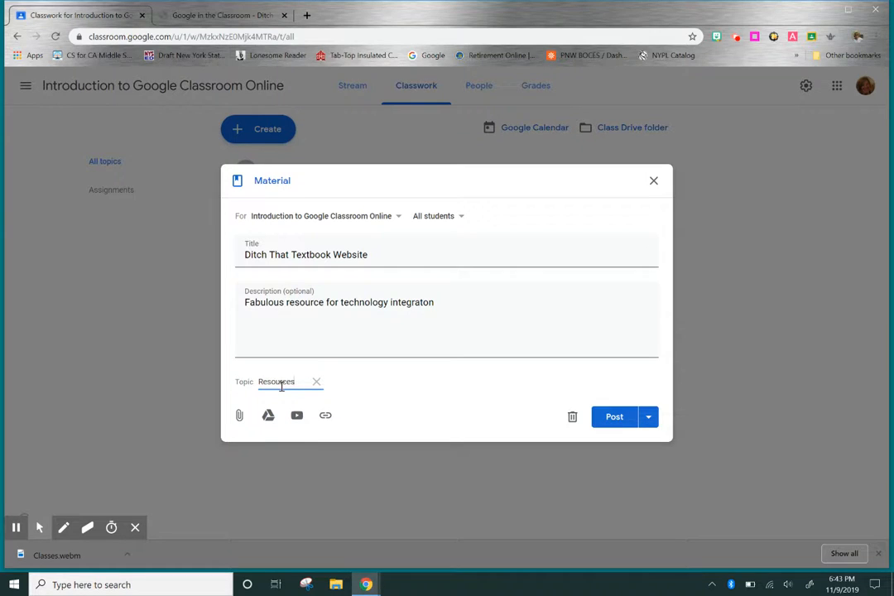
Attach the copied ditchthattextbook.com/google-classroom/ link to the material and post it.
{"action": "left_click", "coordinate": [325, 416]}
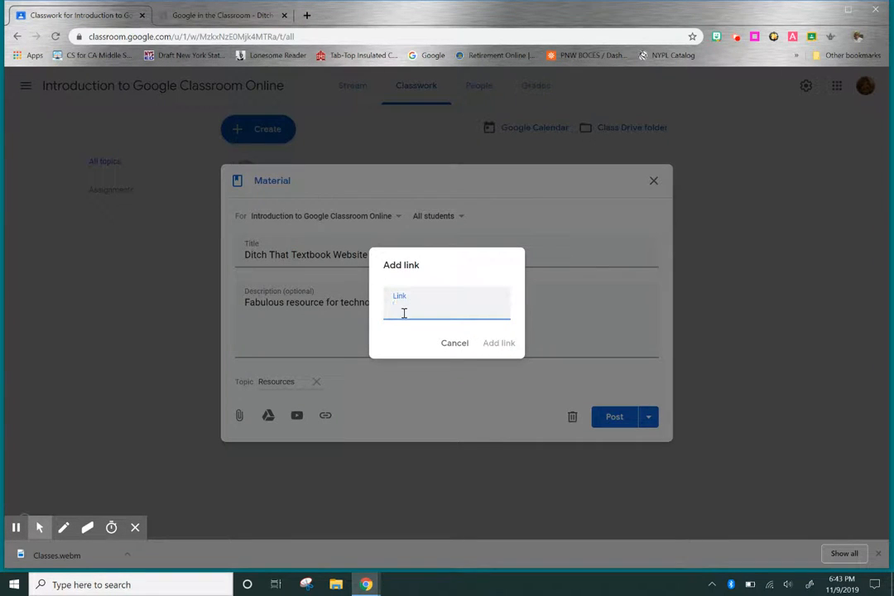
{"action": "right_click", "coordinate": [403, 308]}
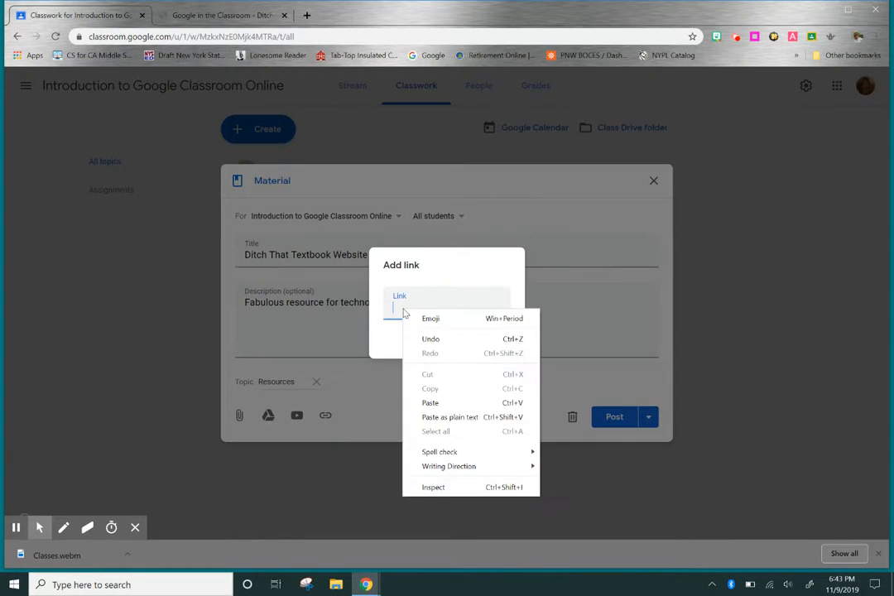
{"action": "left_click", "coordinate": [432, 402]}
{"action": "left_click", "coordinate": [499, 344]}
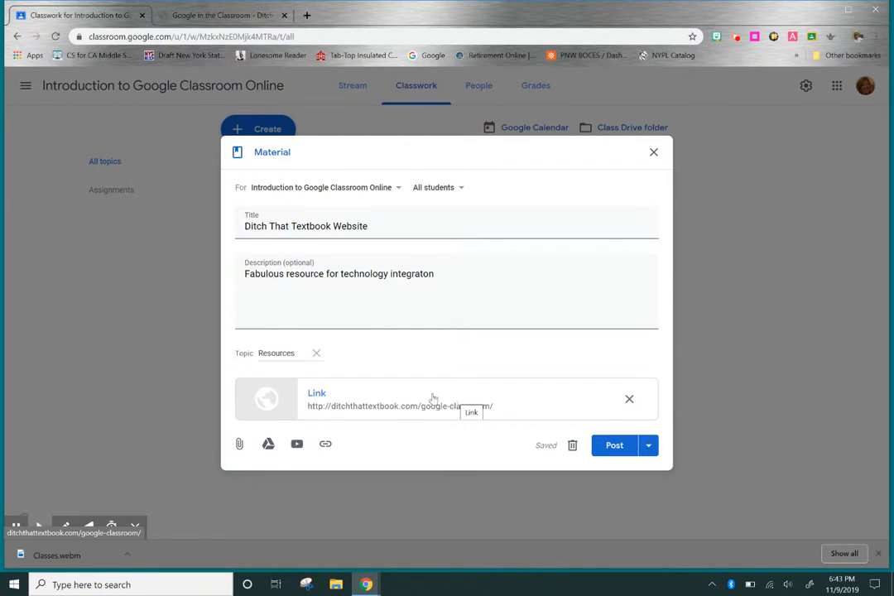
{"action": "left_click", "coordinate": [620, 448]}
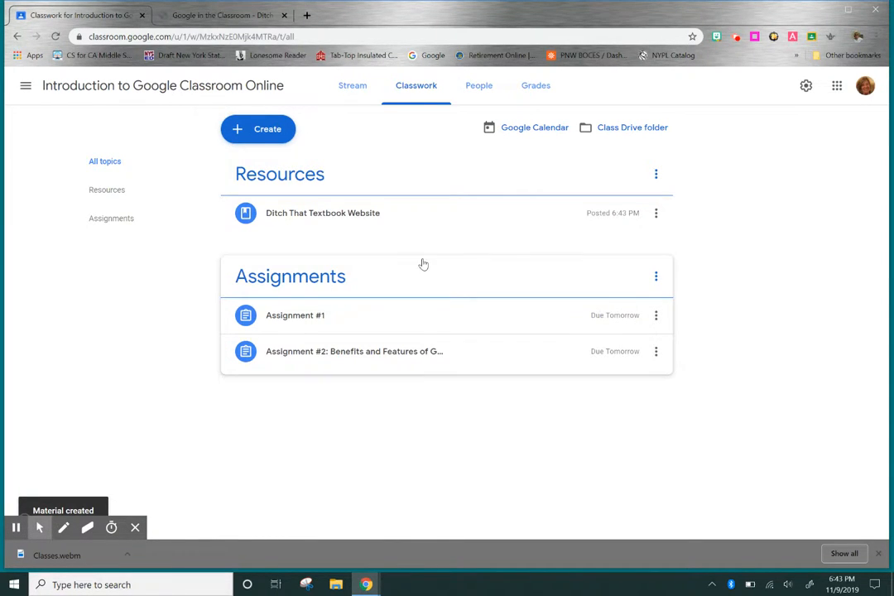
Move the Assignments topic up above the Resources topic.
{"action": "left_click", "coordinate": [656, 278]}
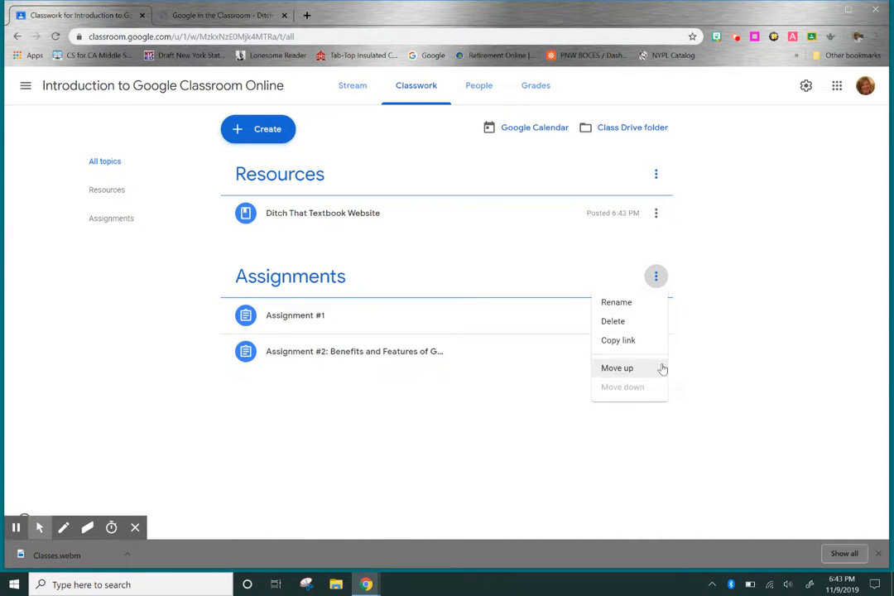
{"action": "left_click", "coordinate": [662, 369]}
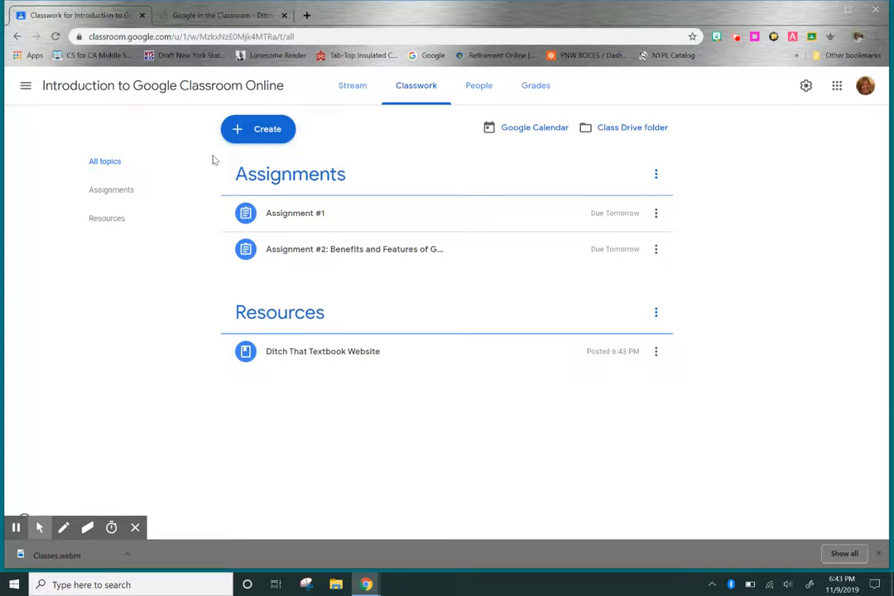
Reuse the Control Alt Achieve post from the Peekskill Middle/High School Model Schools Cohort 1 class.
{"action": "left_click", "coordinate": [264, 133]}
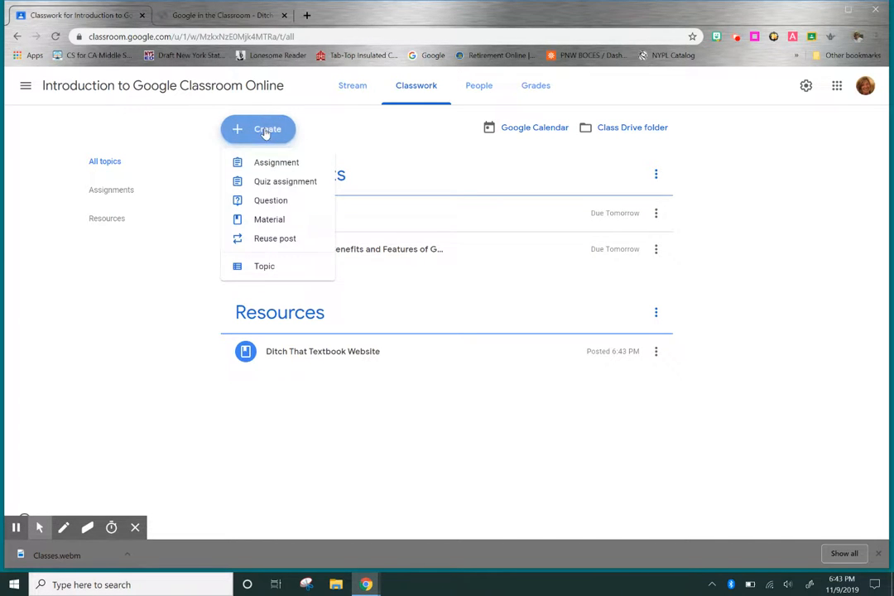
{"action": "left_click", "coordinate": [272, 239]}
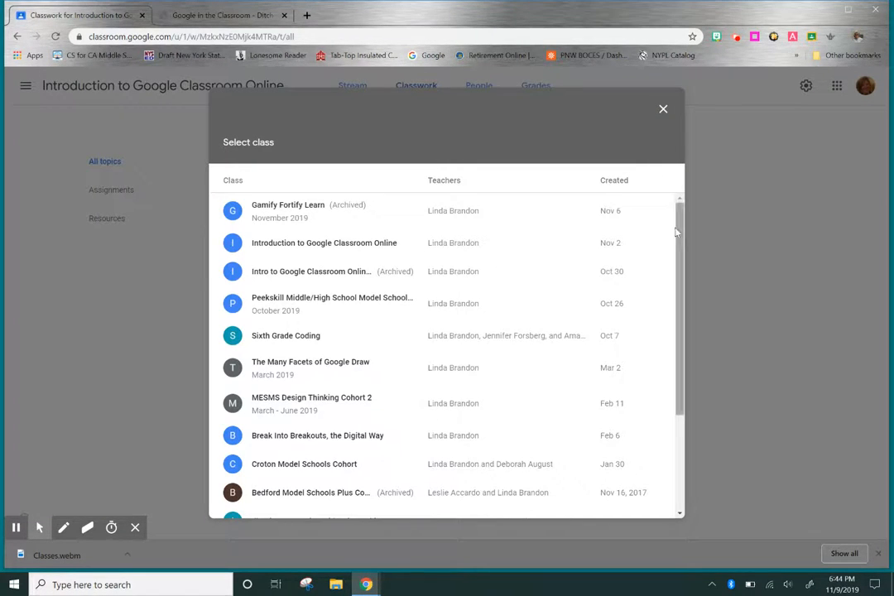
{"action": "left_click_drag", "start_coordinate": [676, 225], "coordinate": [680, 199]}
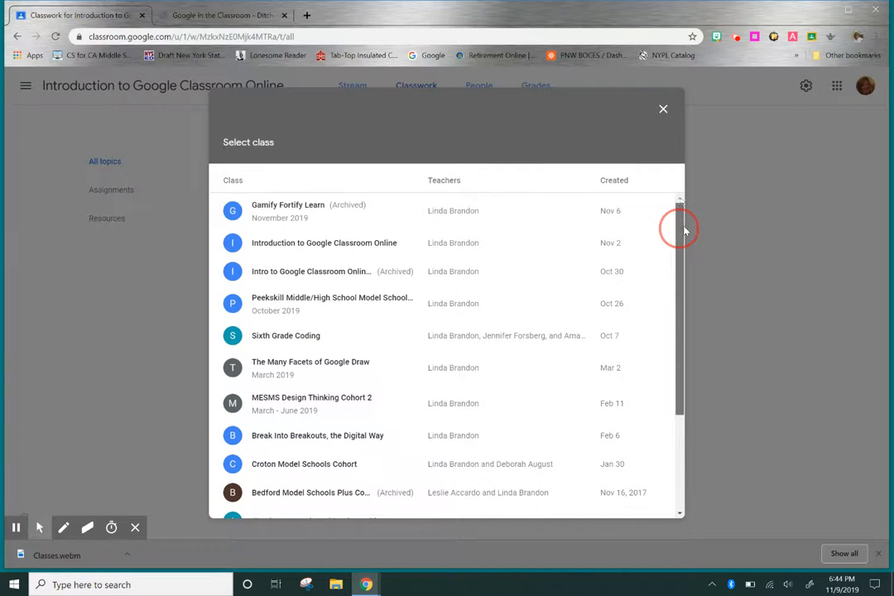
{"action": "left_click", "coordinate": [348, 300]}
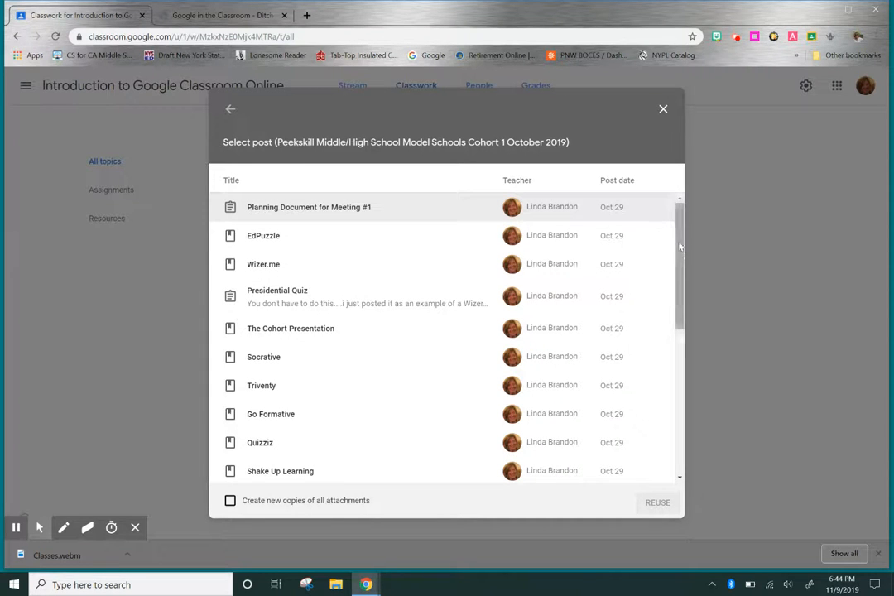
{"action": "left_click_drag", "start_coordinate": [678, 237], "coordinate": [679, 359]}
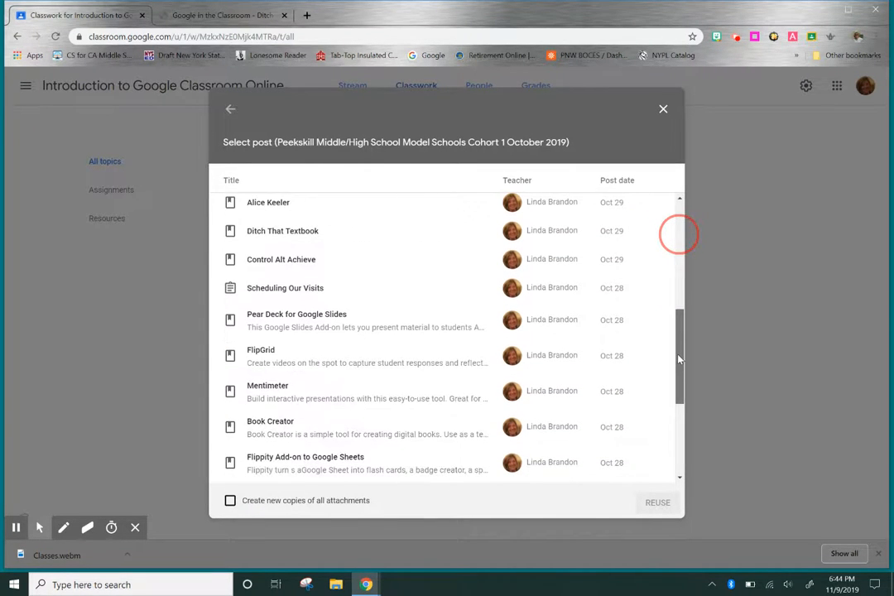
{"action": "left_click", "coordinate": [274, 266]}
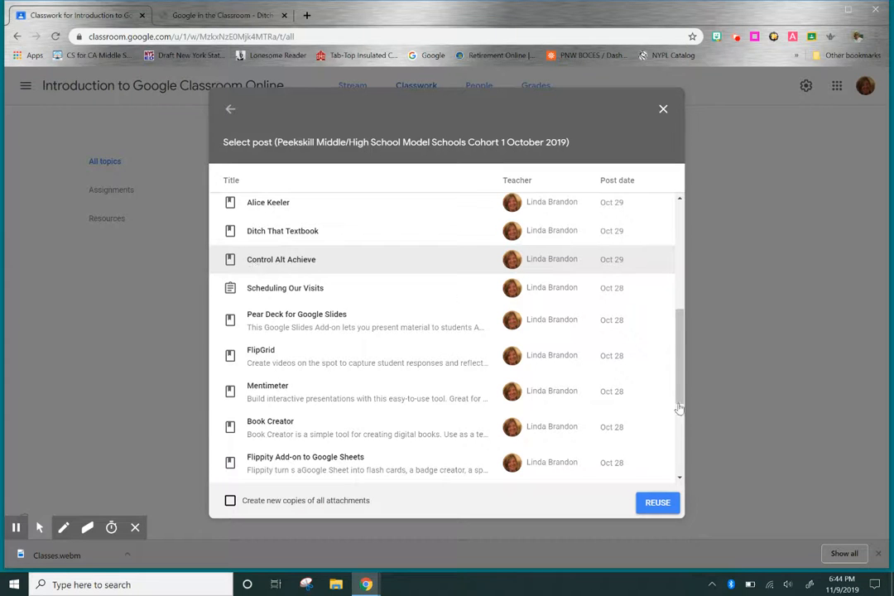
{"action": "left_click", "coordinate": [658, 504]}
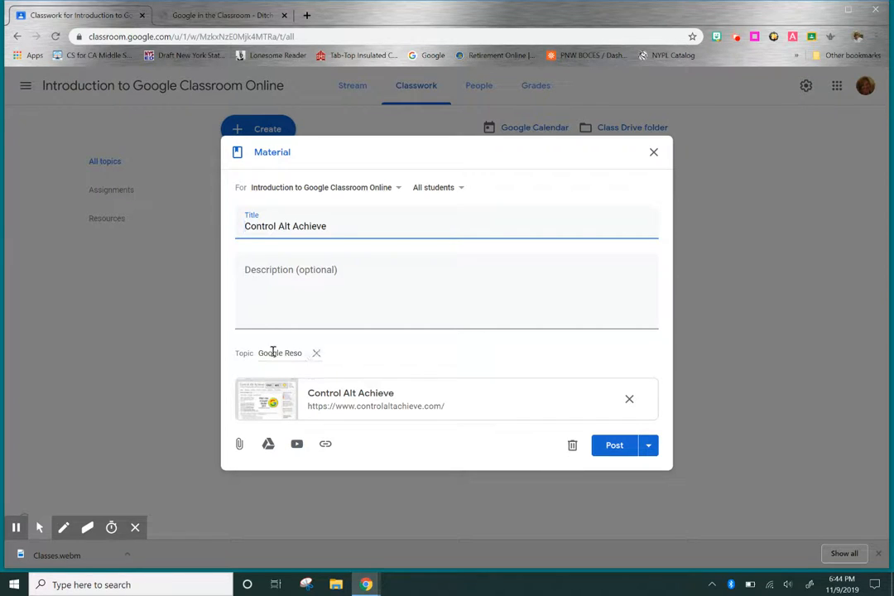
Replace the reused Control Alt Achieve material's topic with Resources and post the material.
{"action": "left_click", "coordinate": [316, 353]}
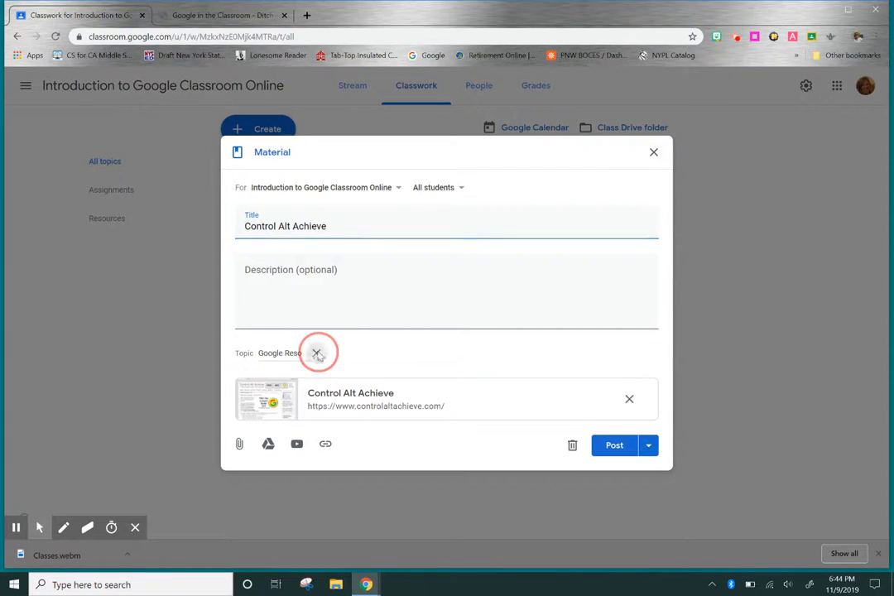
{"action": "left_click", "coordinate": [308, 354]}
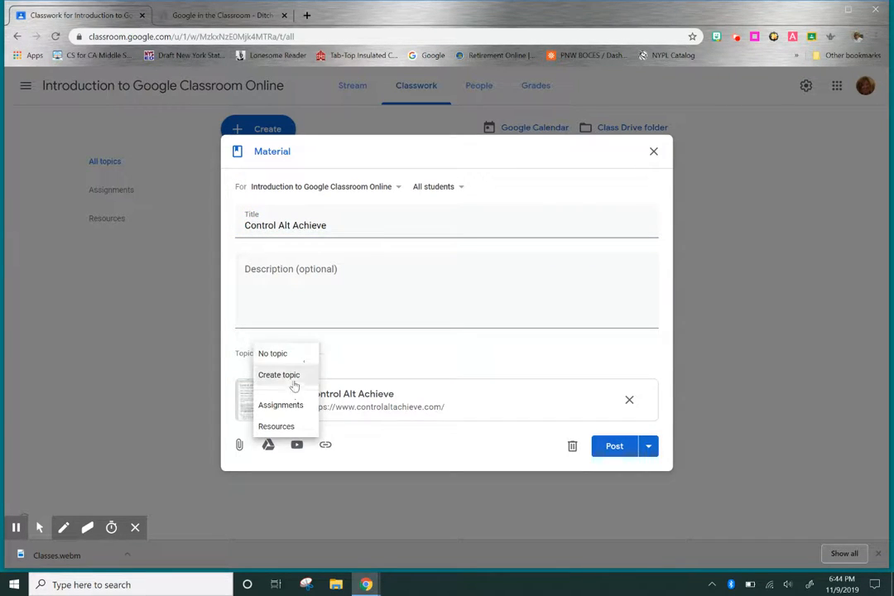
{"action": "left_click", "coordinate": [278, 426]}
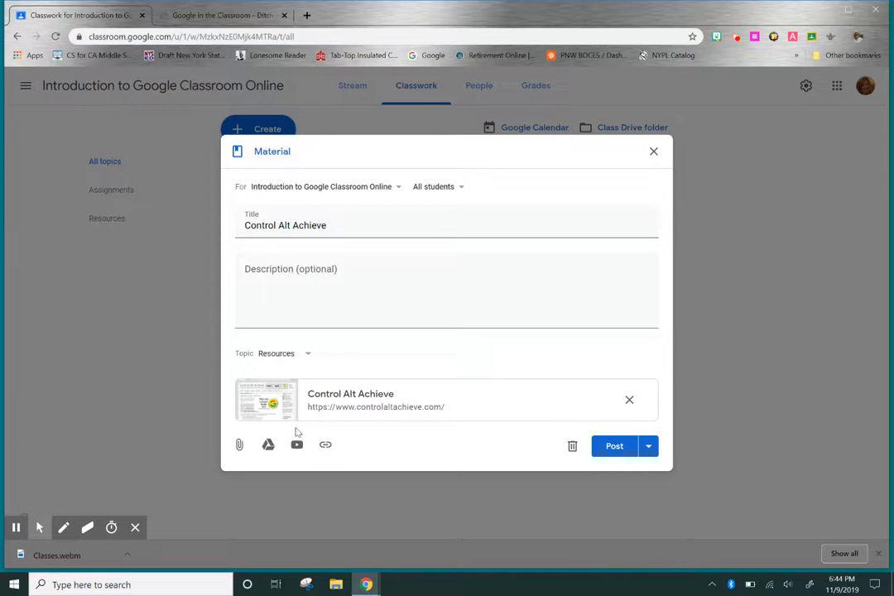
{"action": "left_click", "coordinate": [613, 449]}
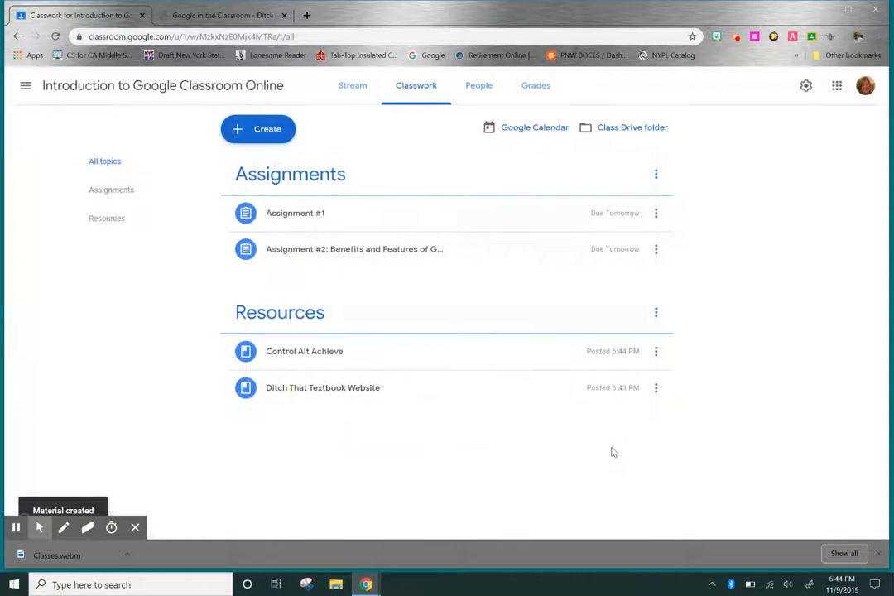